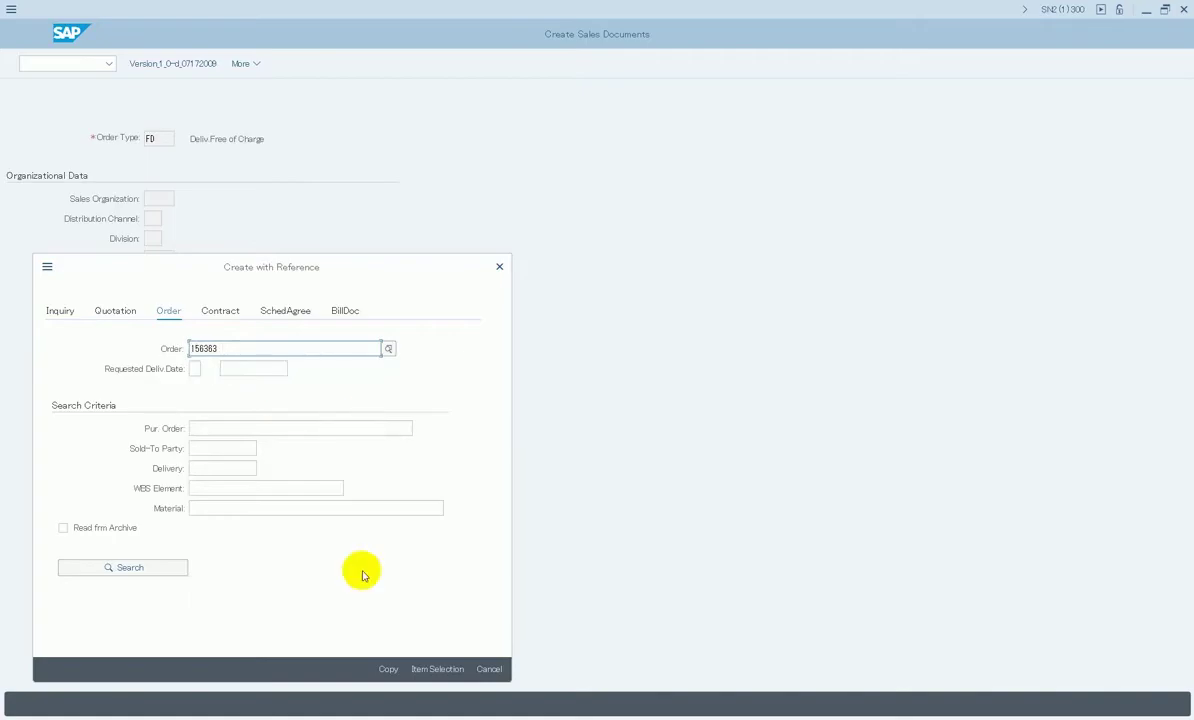
# Step: Copy item 10 of the reference order into the free-of-charge delivery, accepting the sold-to notes, availability check and information messages
pyautogui.click(436, 672)
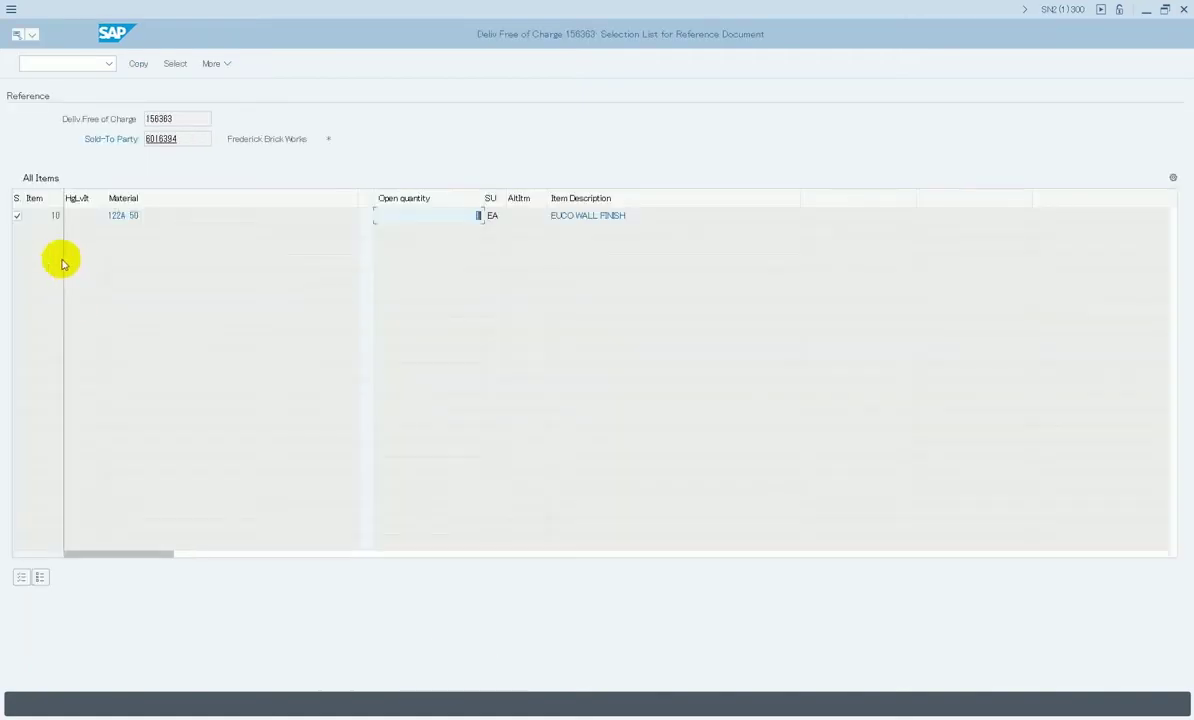
pyautogui.click(140, 65)
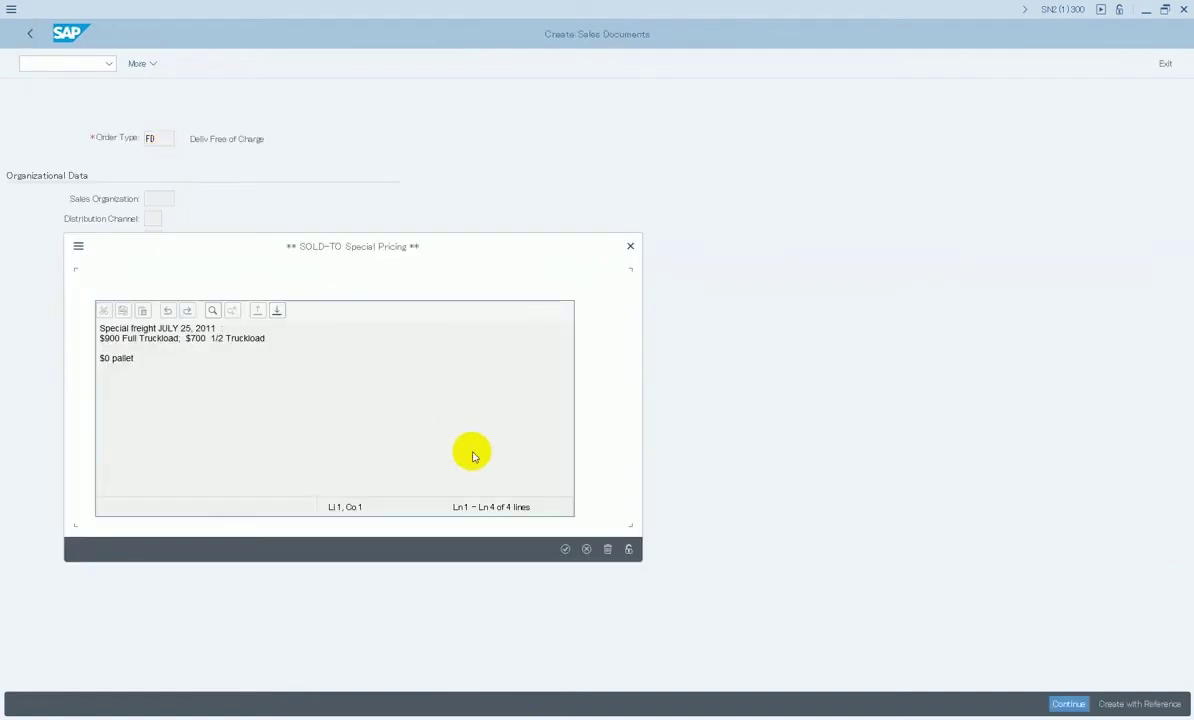
pyautogui.click(568, 551)
pyautogui.click(566, 551)
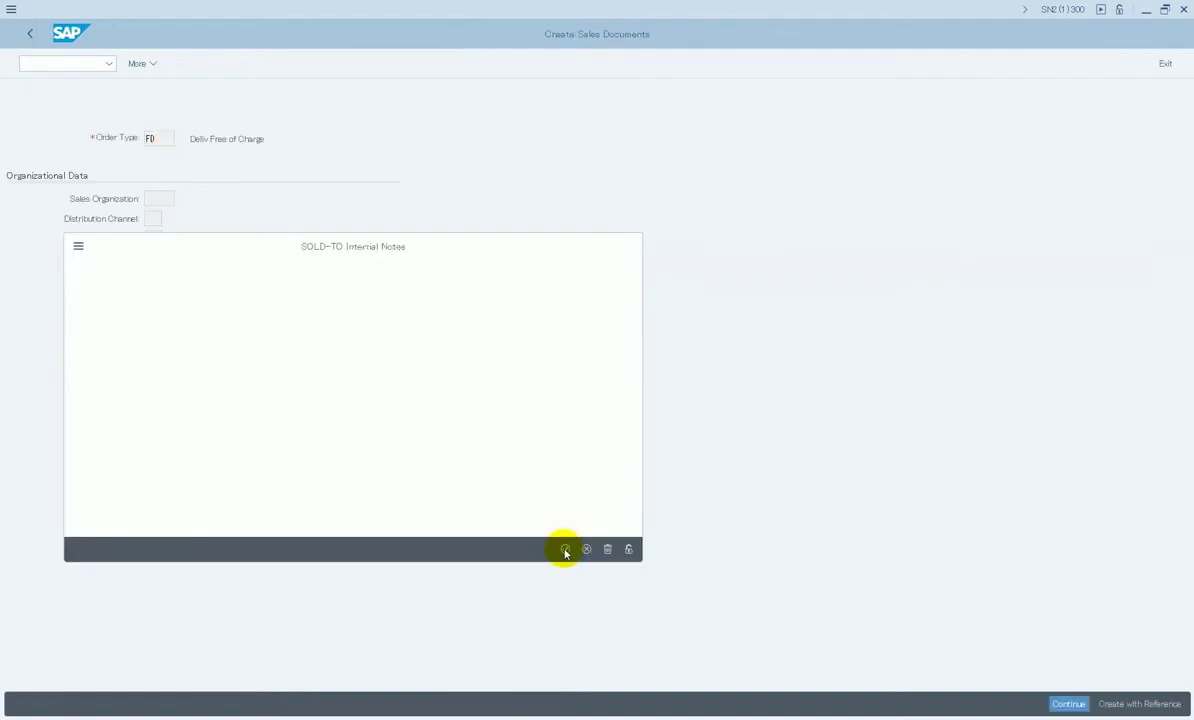
pyautogui.click(565, 551)
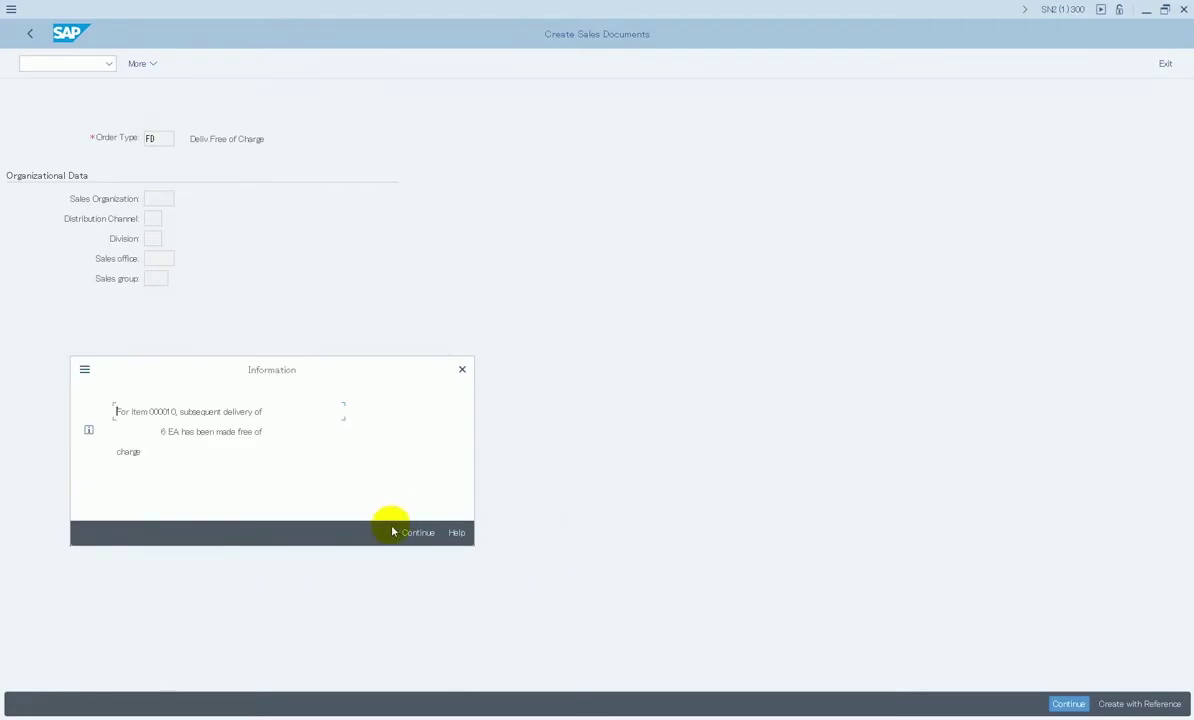
pyautogui.click(418, 533)
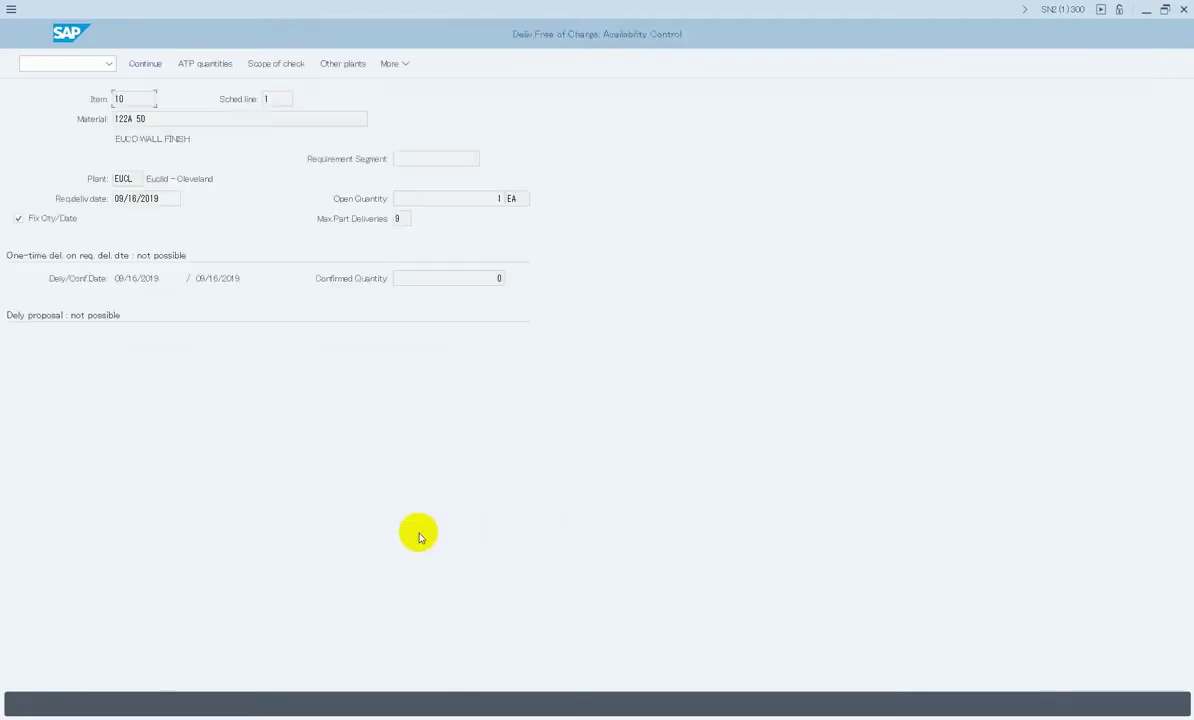
pyautogui.click(146, 66)
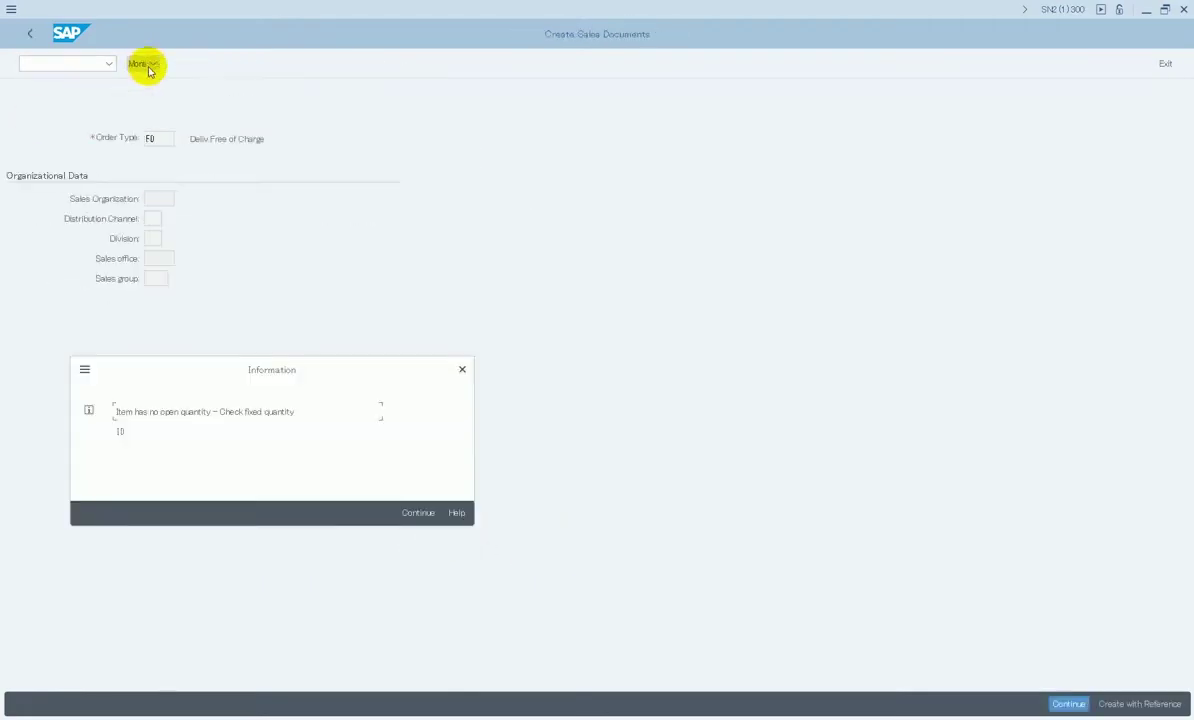
pyautogui.click(418, 515)
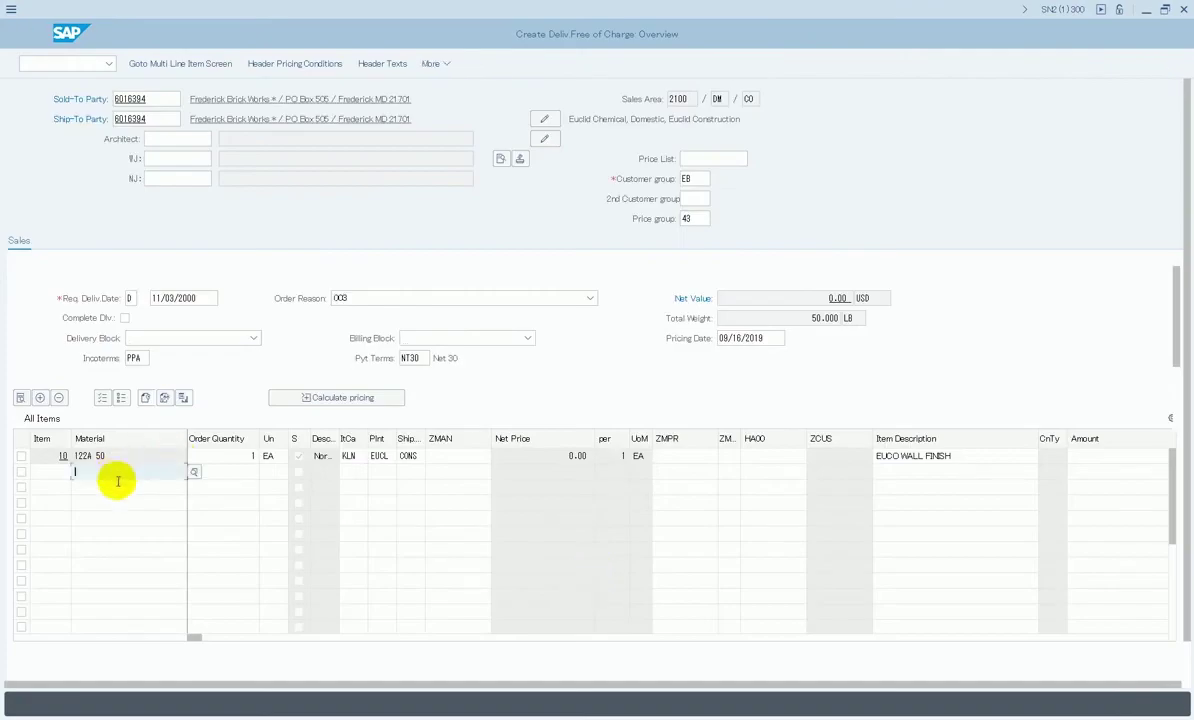
# Step: Check the header pricing conditions and enter the telephone extension in the ship-to party's address, returning to the overview
pyautogui.click(294, 64)
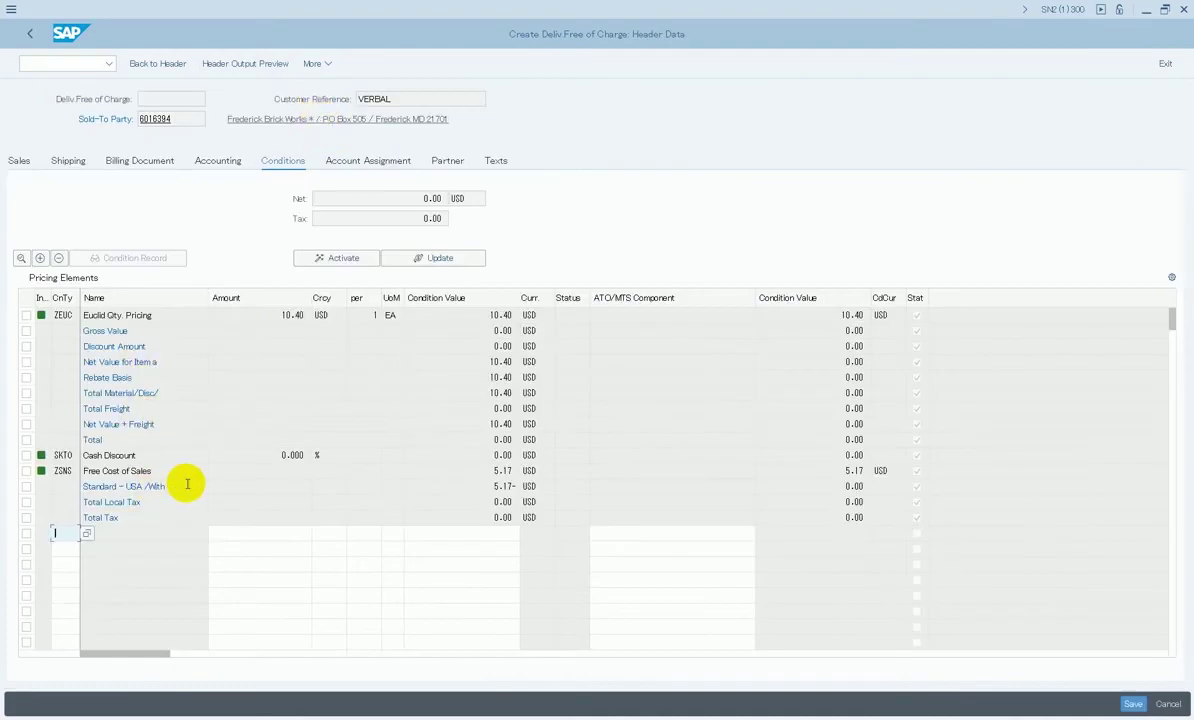
pyautogui.click(161, 64)
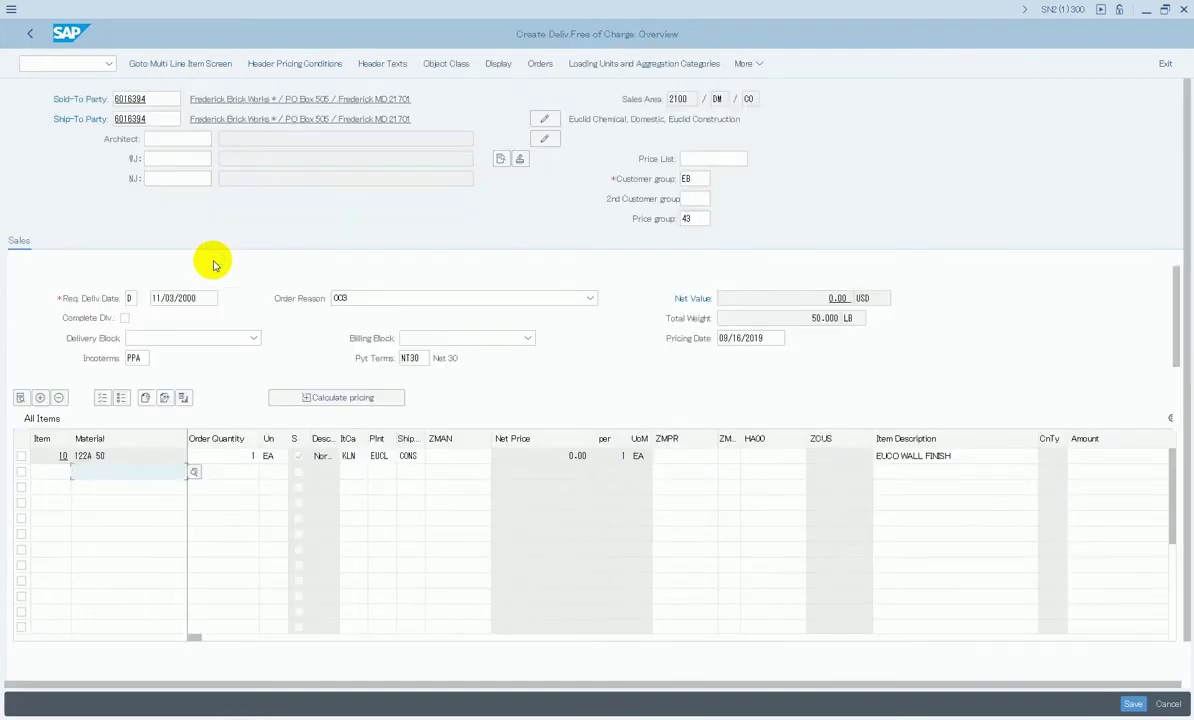
pyautogui.click(543, 120)
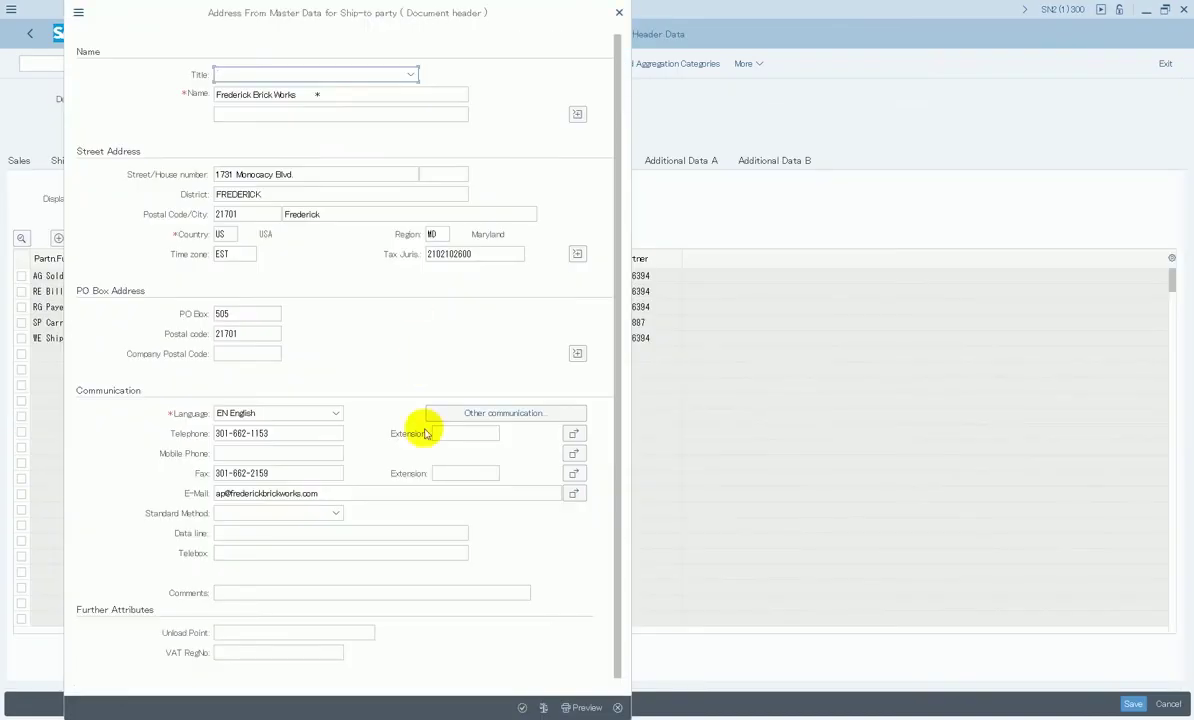
pyautogui.click(450, 433)
pyautogui.write('145')
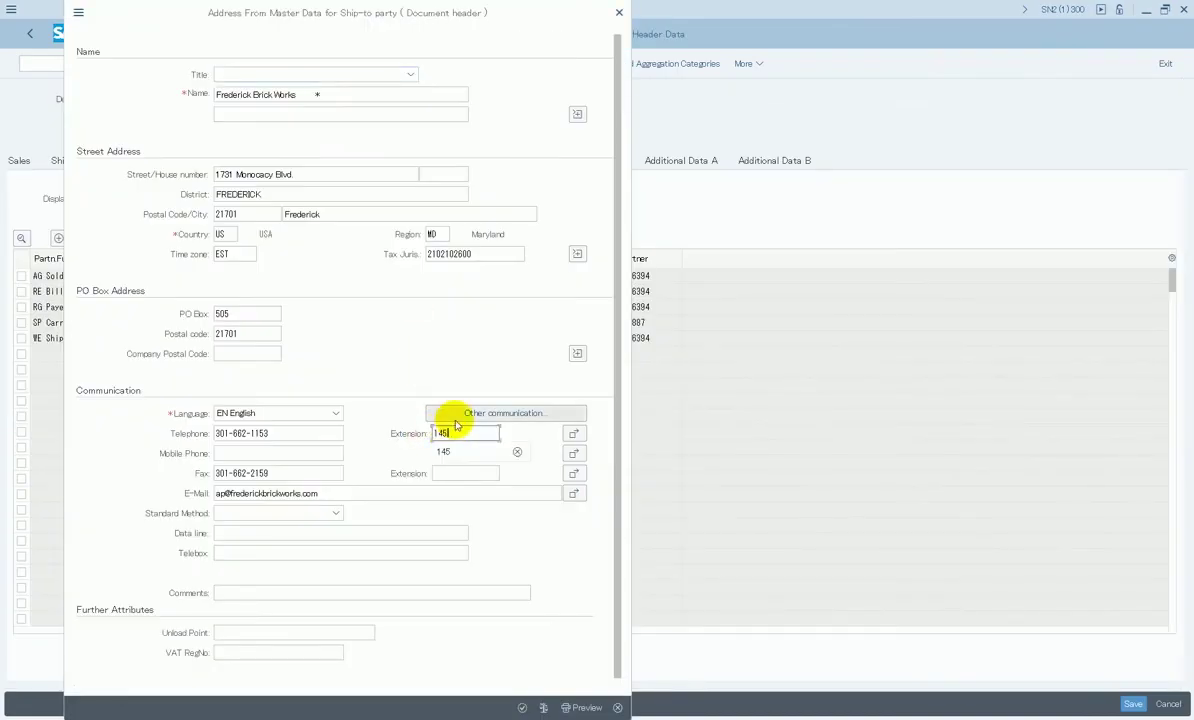
pyautogui.click(521, 707)
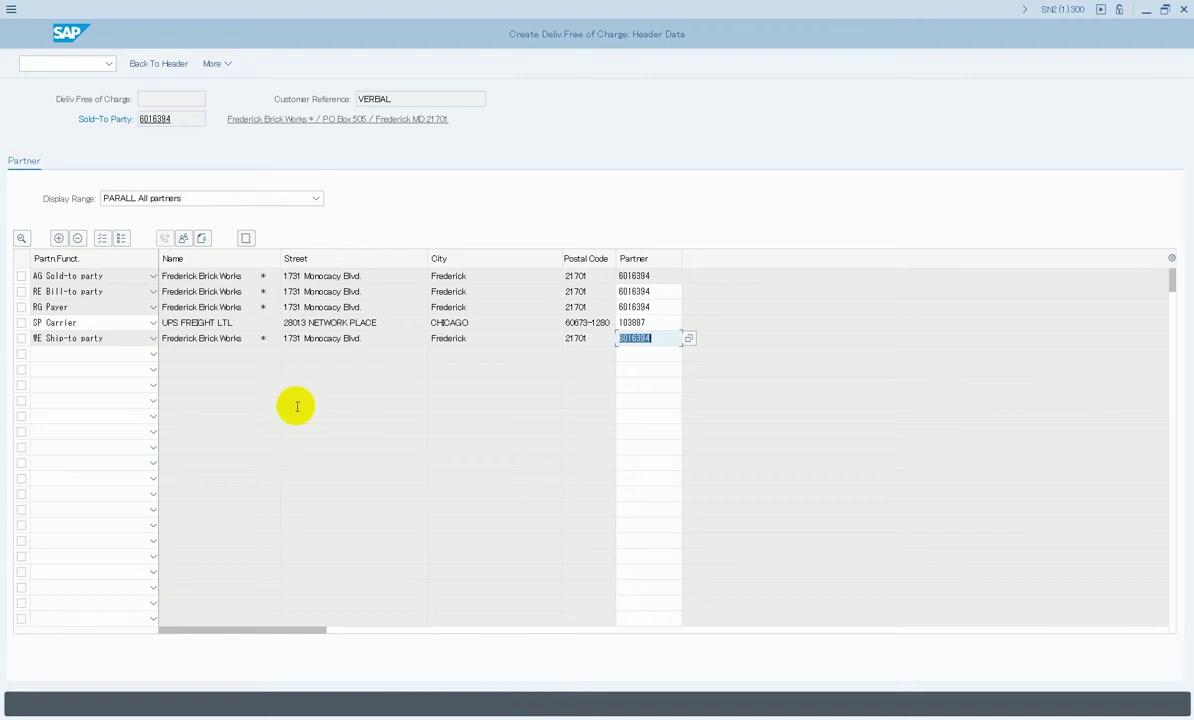
pyautogui.click(148, 68)
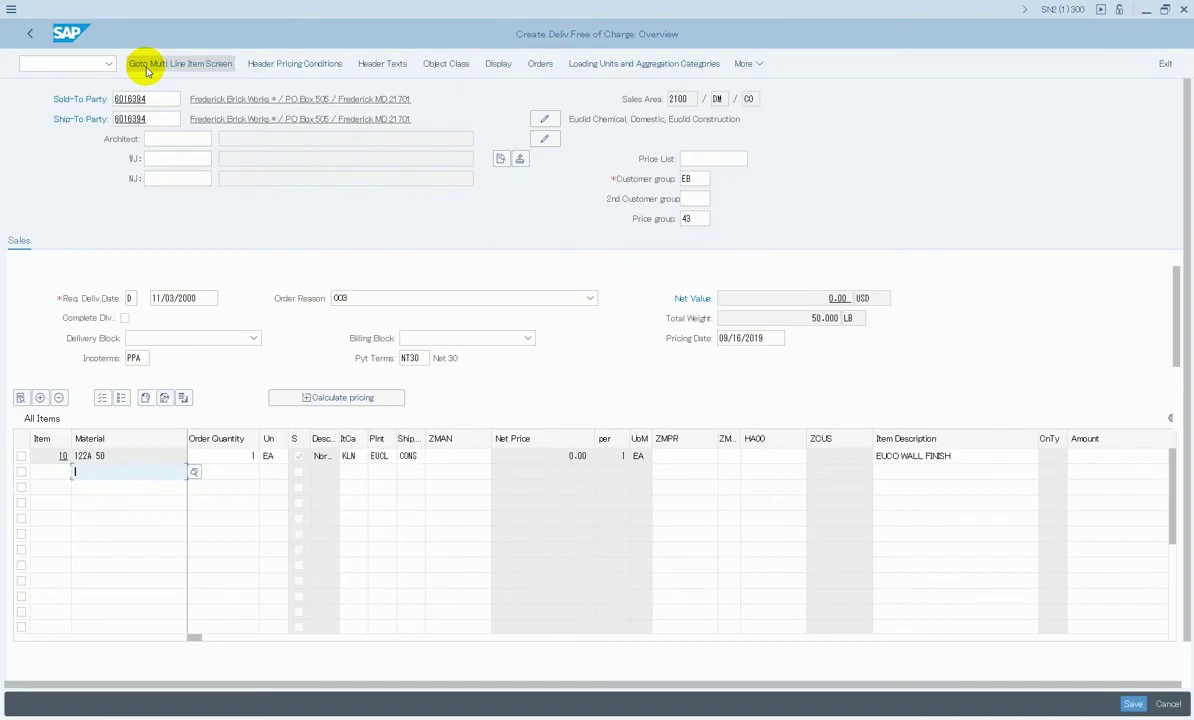
# Step: Add material 079A 05 with an order quantity of 3 as a second item on the multi-line item screen and return to the overview
pyautogui.click(211, 71)
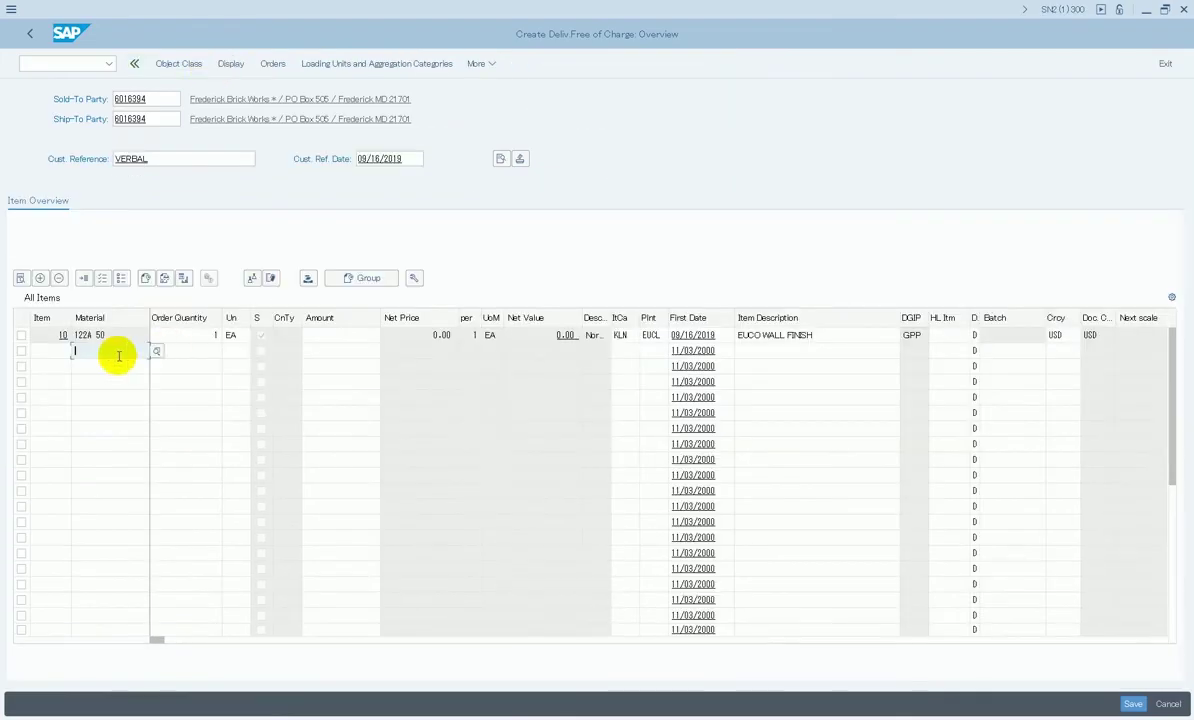
pyautogui.click(118, 352)
pyautogui.click(114, 370)
pyautogui.click(205, 353)
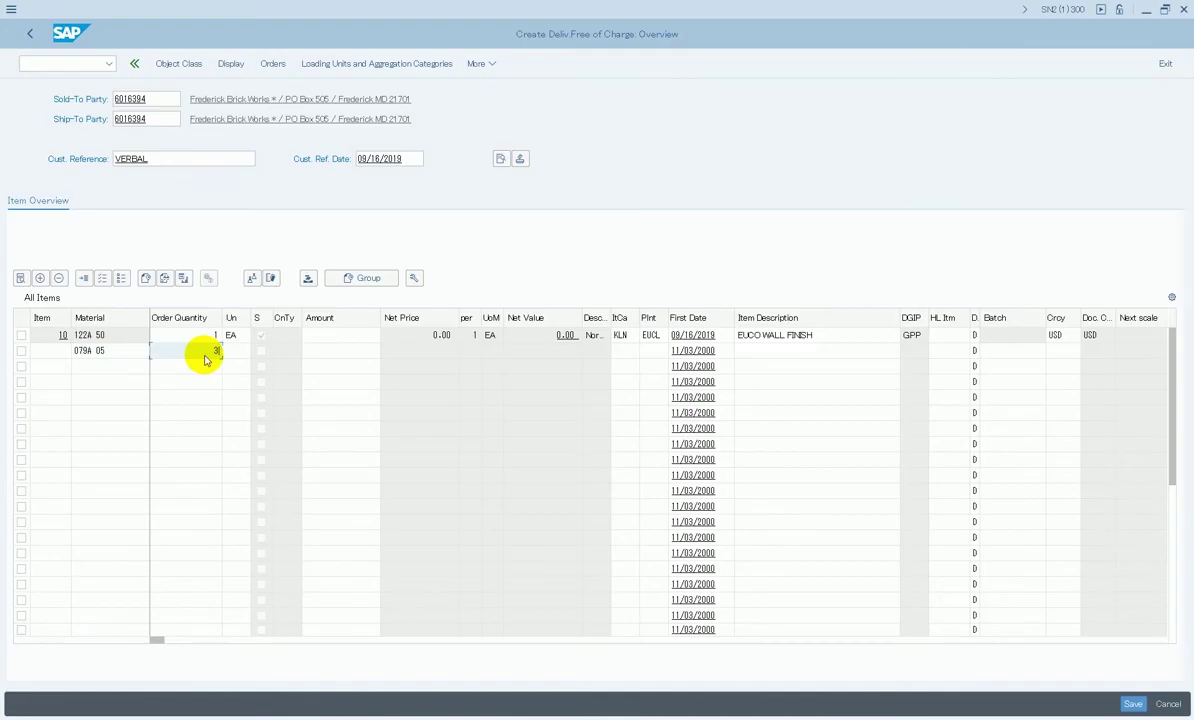
pyautogui.write('3')
pyautogui.press('Return')
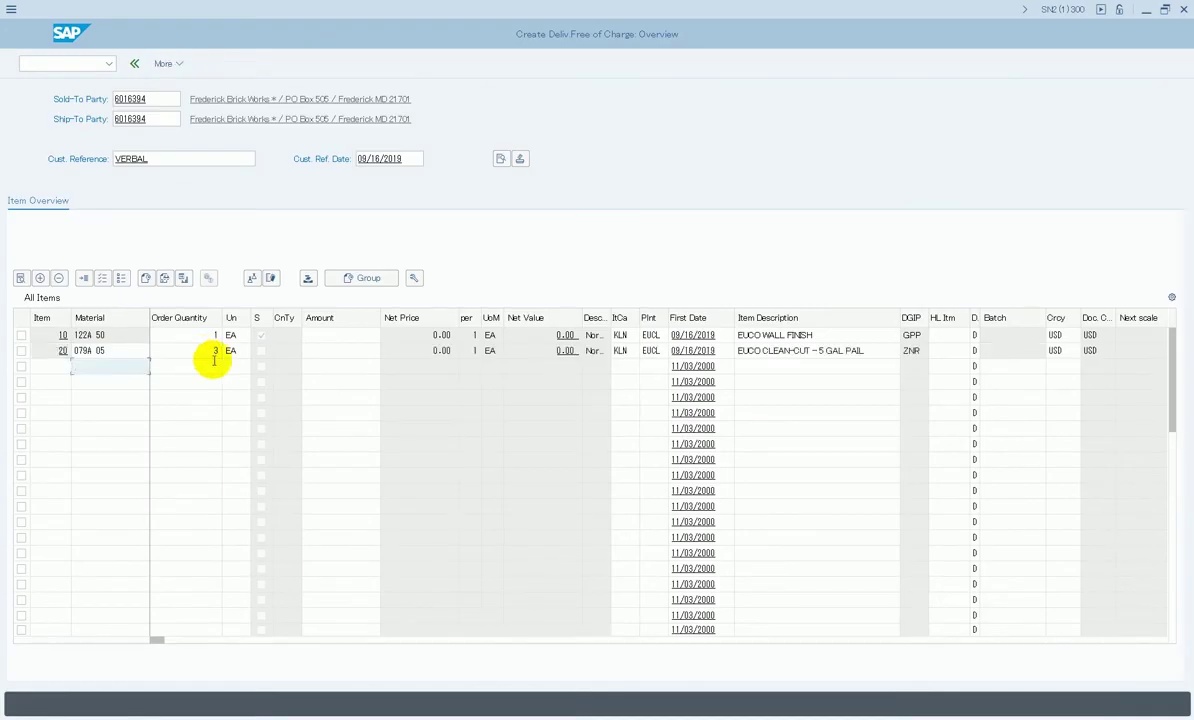
pyautogui.click(136, 63)
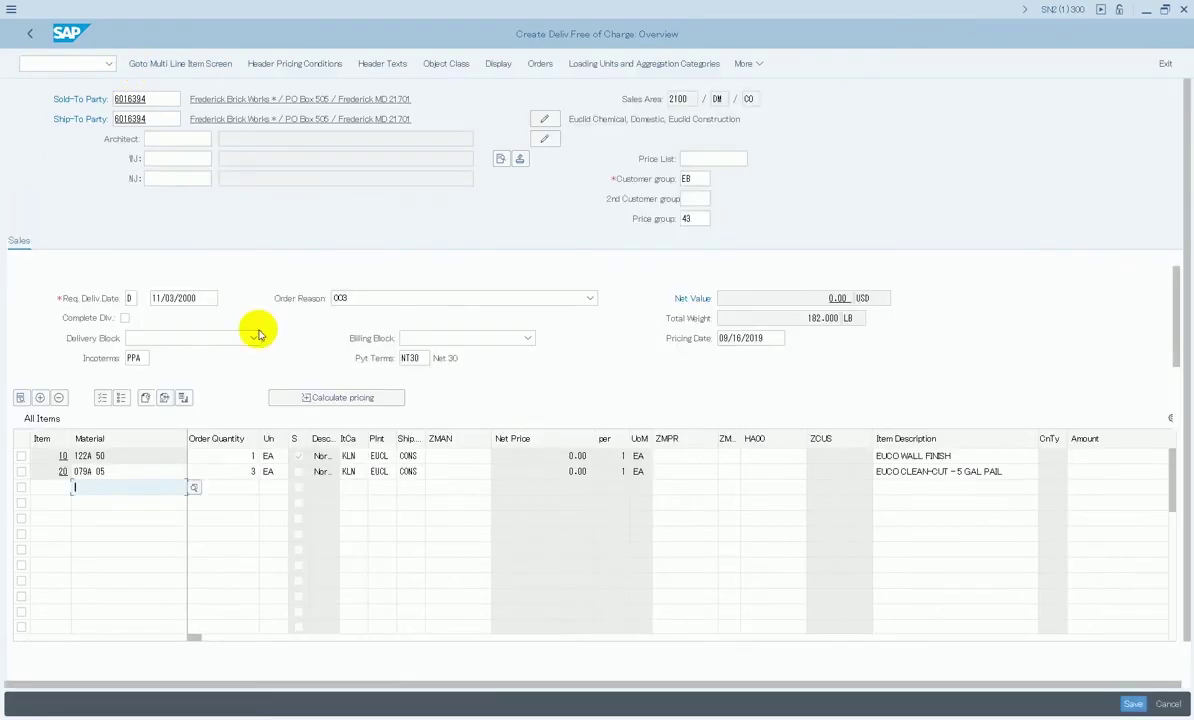
# Step: Set the requested delivery date to 09/21/2019 from the calendar and accept the resulting information messages
pyautogui.click(208, 297)
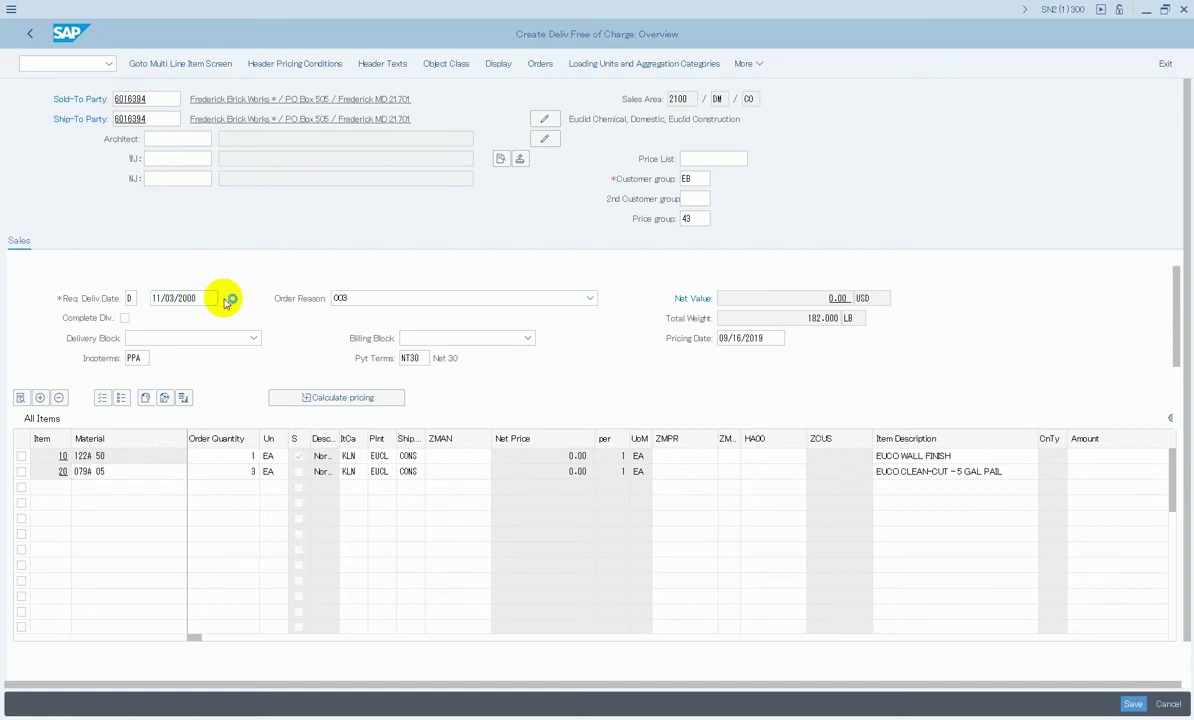
pyautogui.click(229, 300)
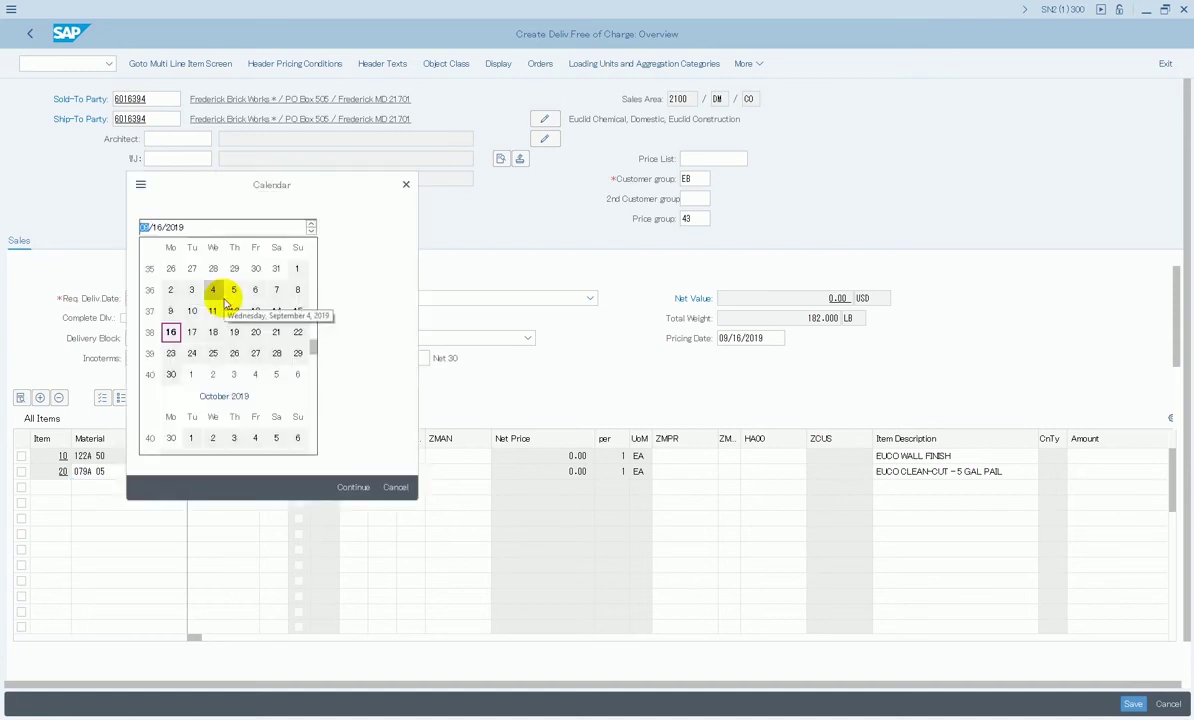
pyautogui.click(256, 330)
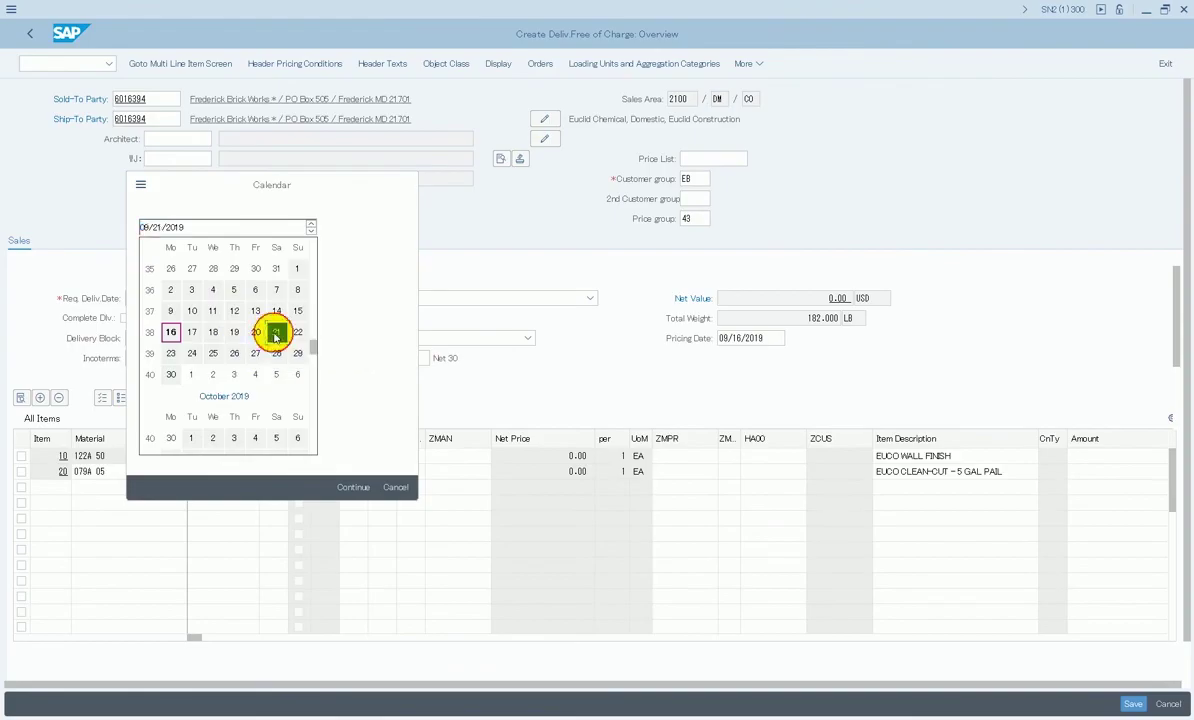
pyautogui.click(352, 487)
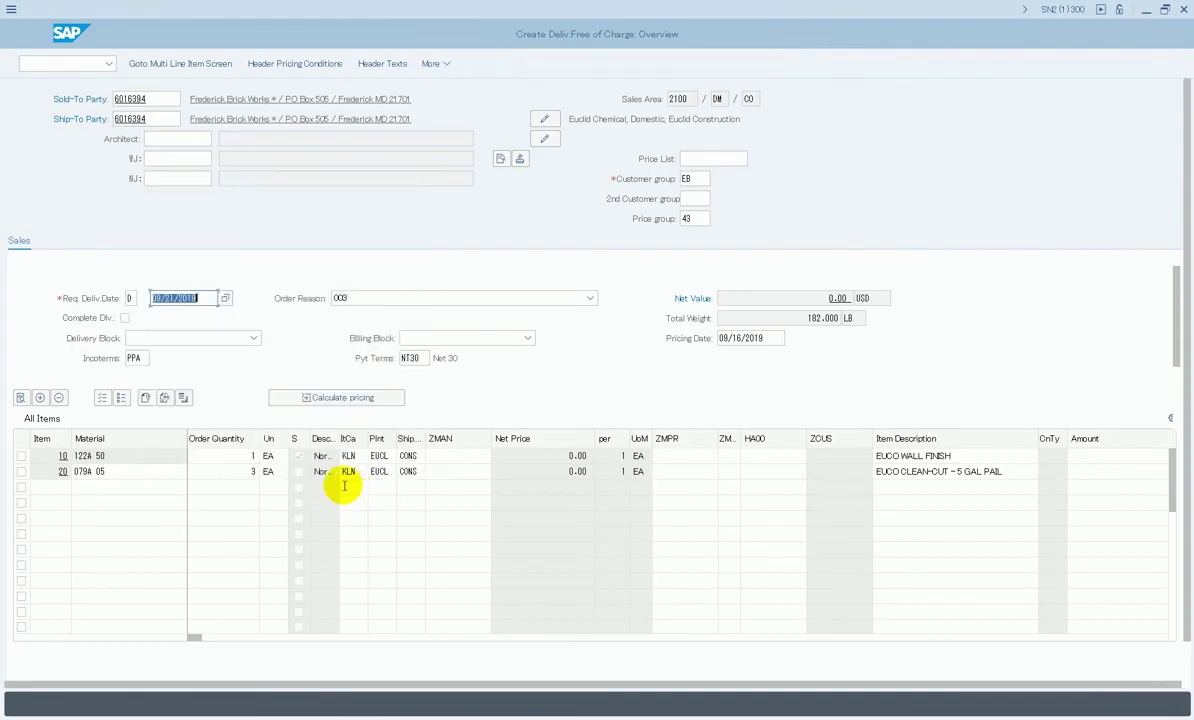
pyautogui.click(323, 457)
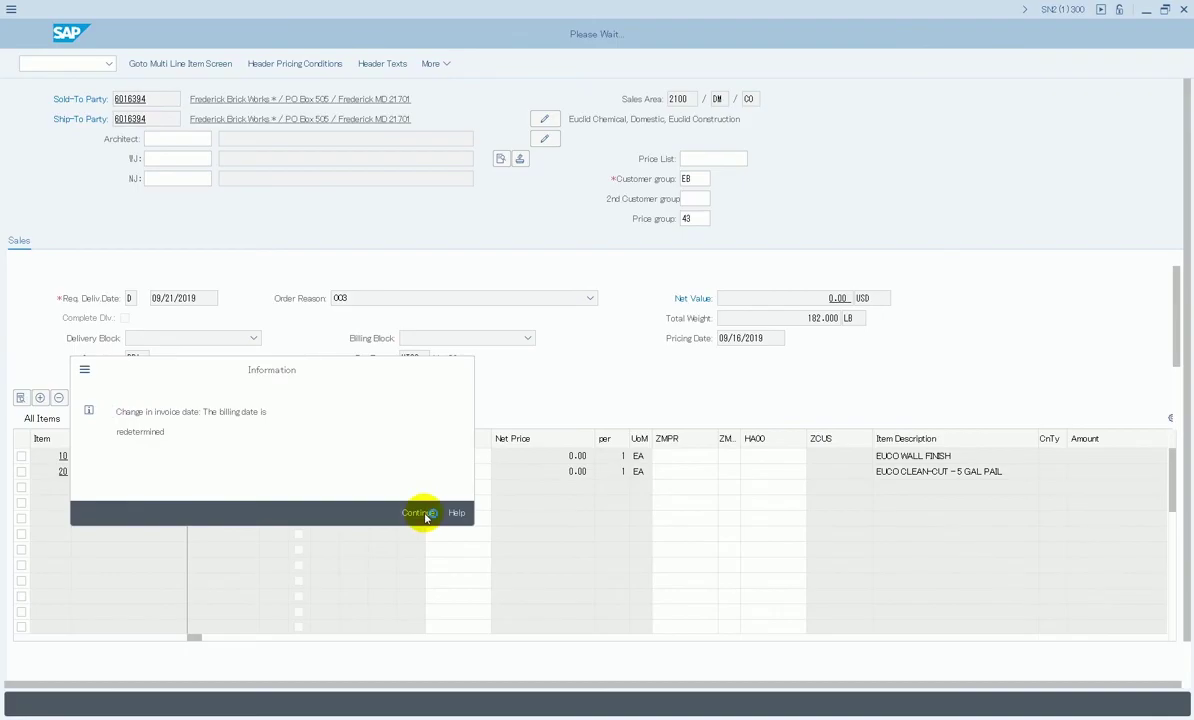
pyautogui.click(420, 513)
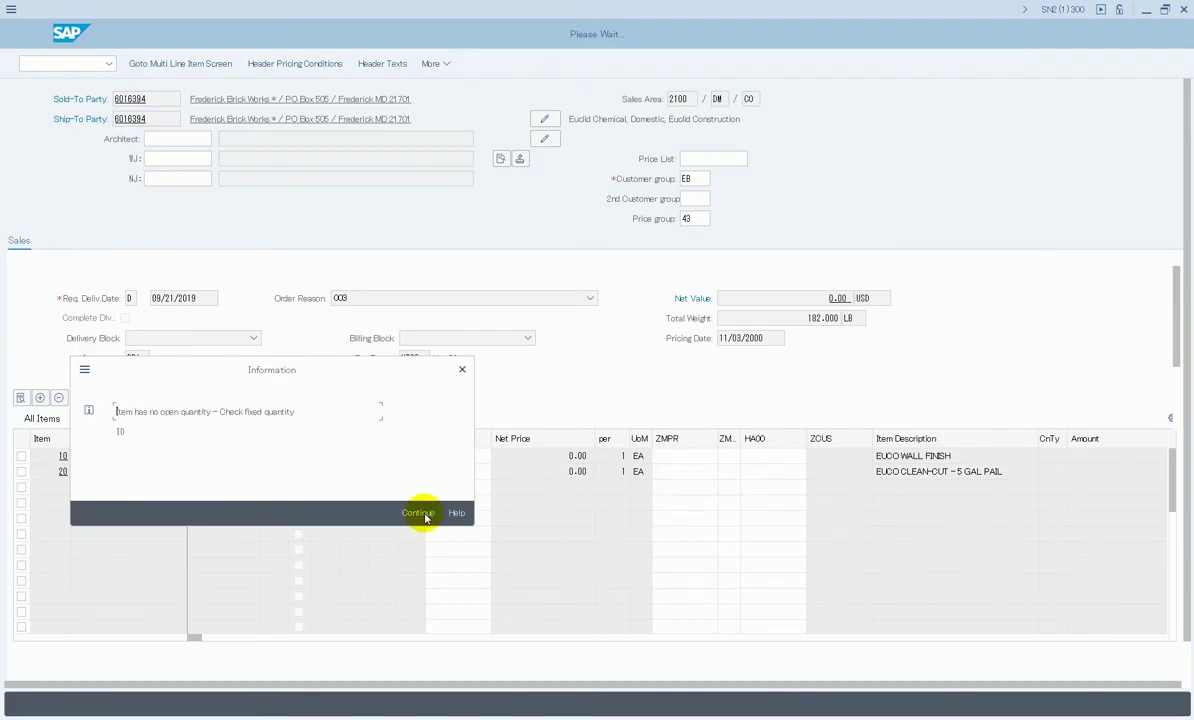
pyautogui.click(420, 513)
pyautogui.click(424, 516)
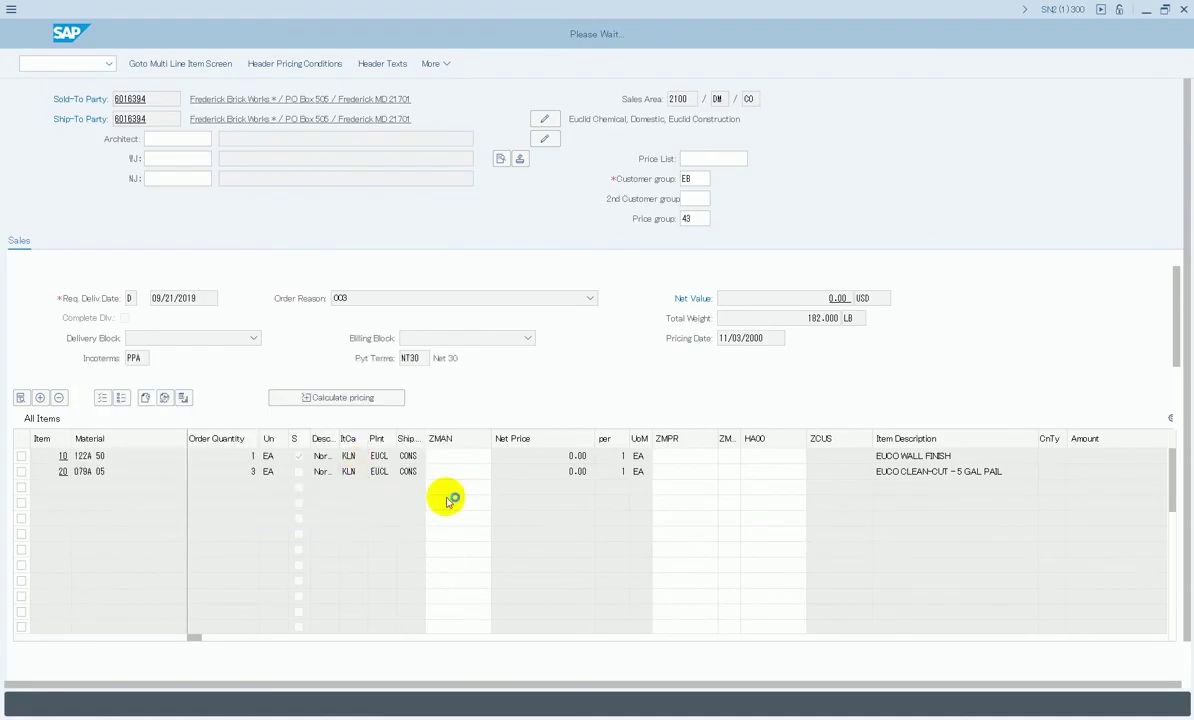
# Step: Enter "Promotional Order" as the Form Header text in the header texts and return to the overview
pyautogui.click(392, 63)
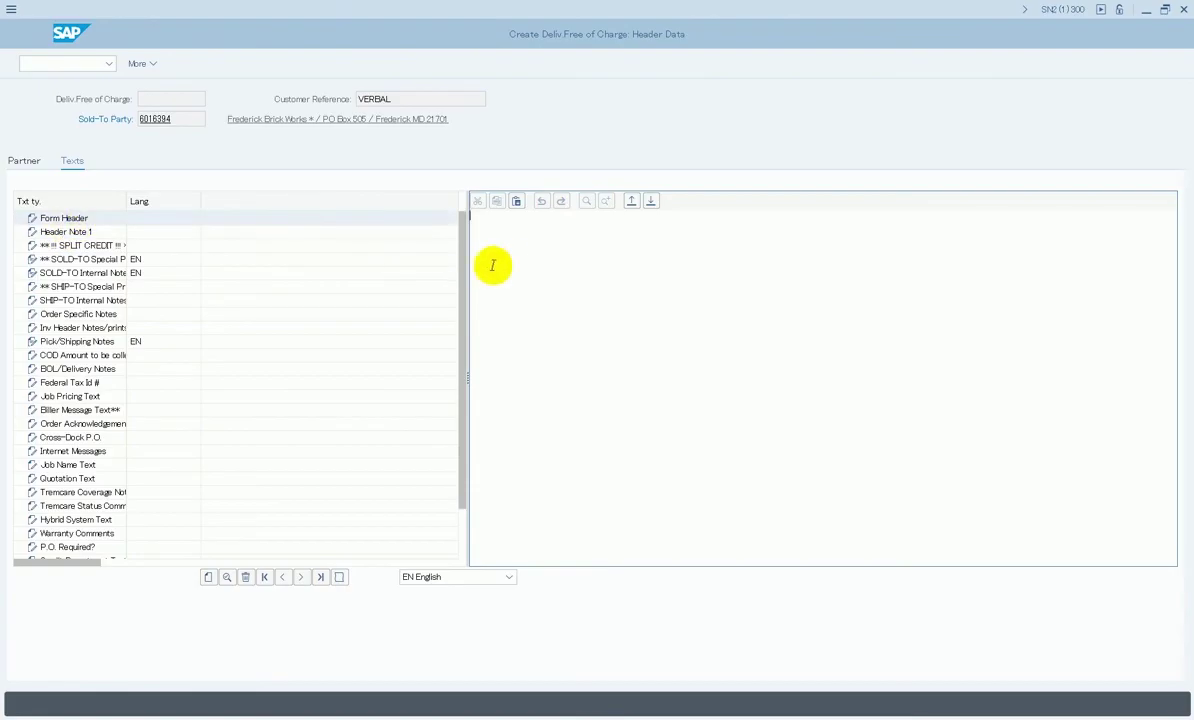
pyautogui.write('Prom')
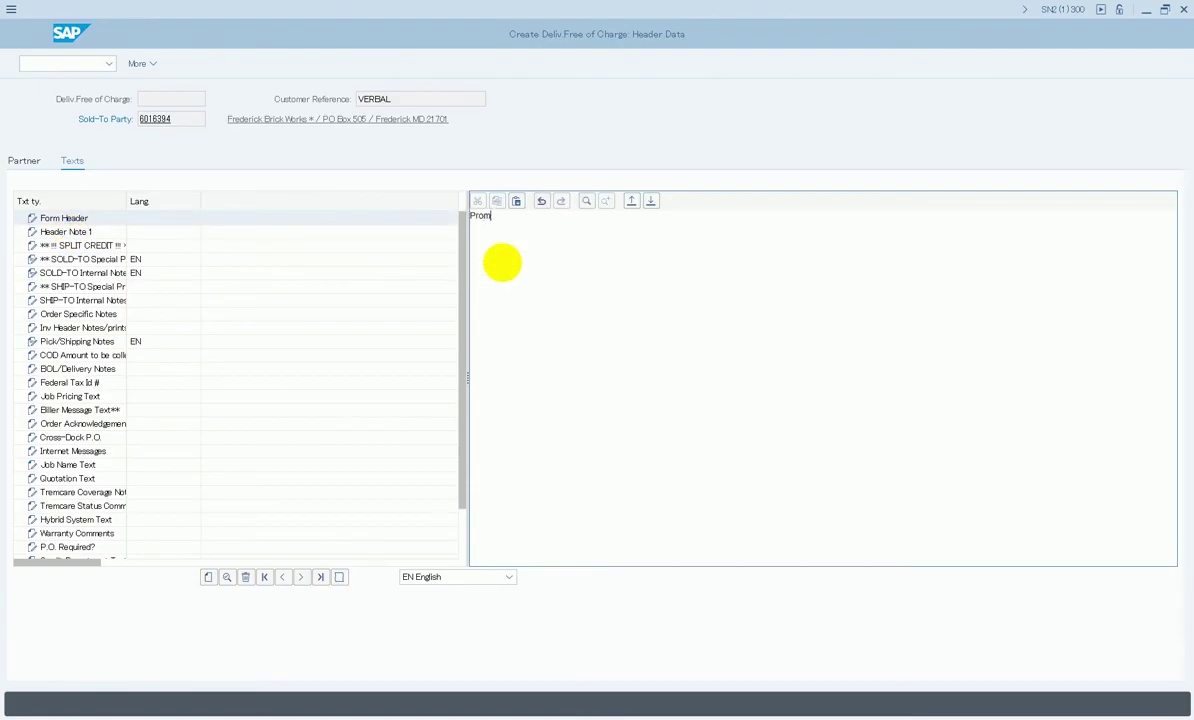
pyautogui.write('otional Order')
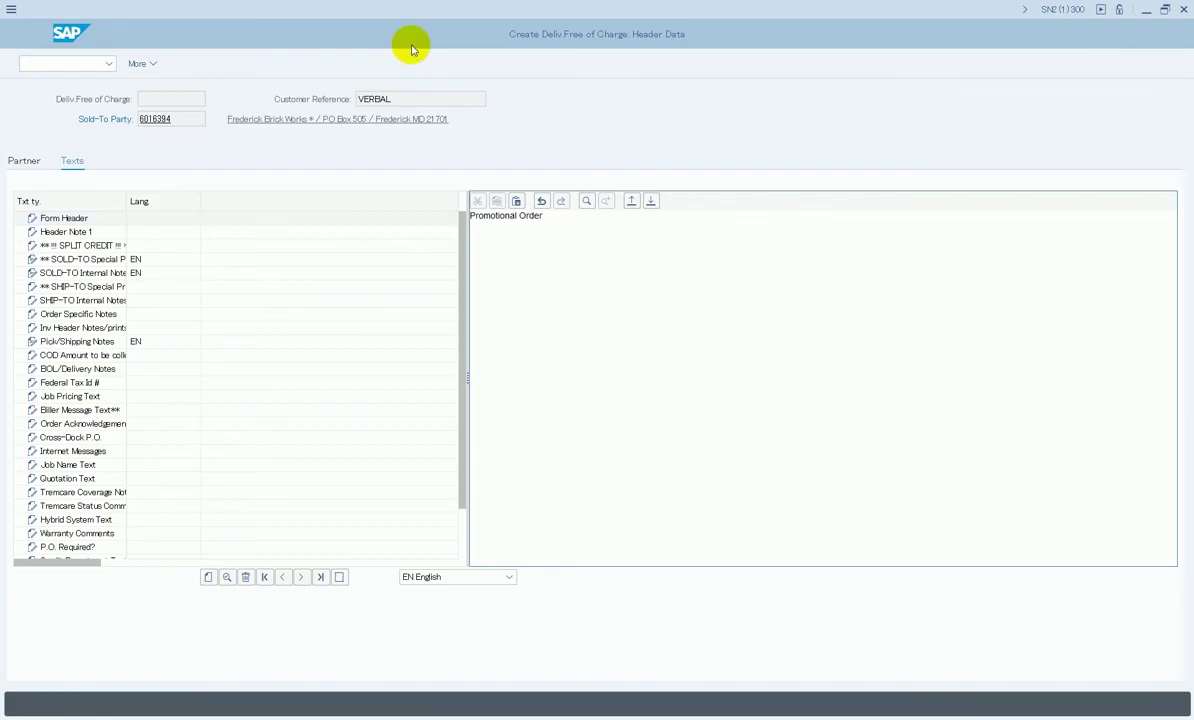
pyautogui.rightClick(438, 59)
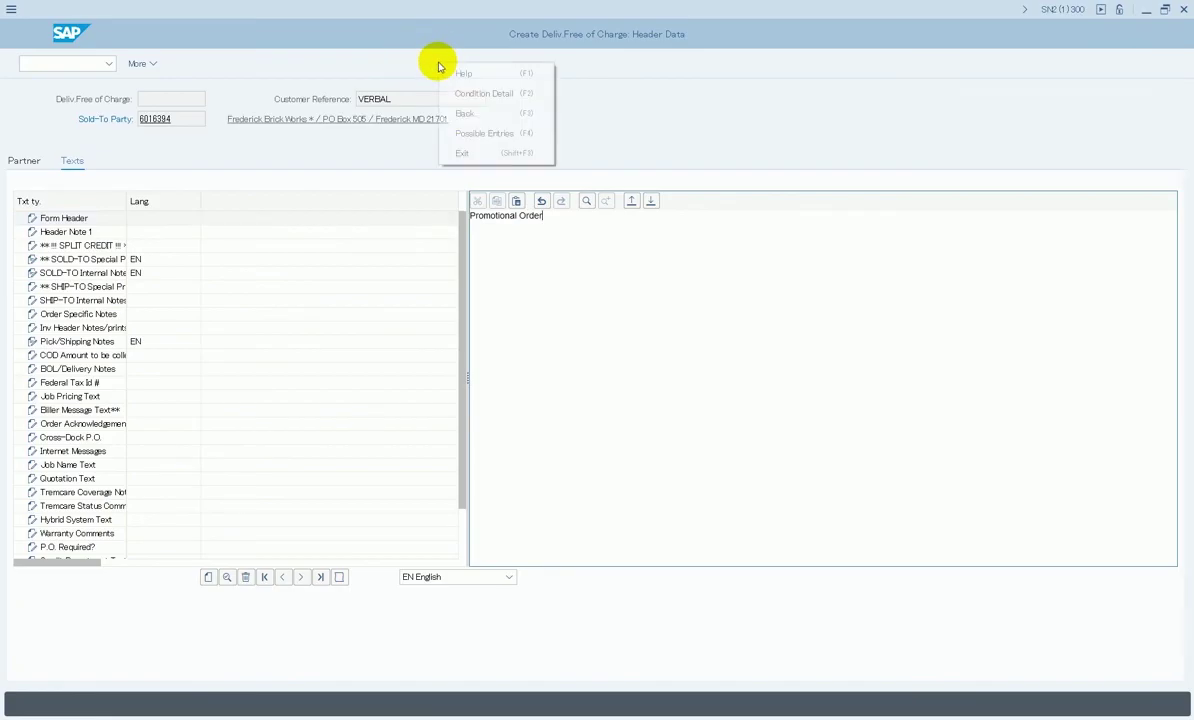
pyautogui.click(464, 115)
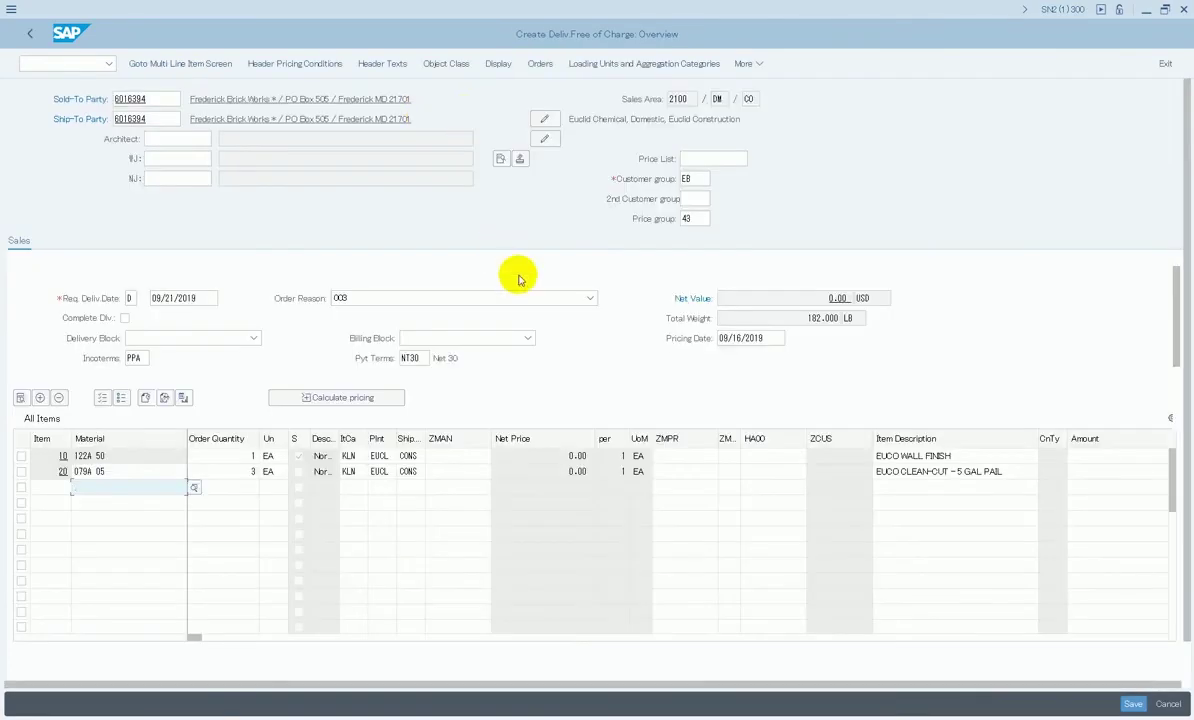
# Step: Start saving the document and mark DELIVERY_SERVICES as the standard class for item 10 in the classification
pyautogui.click(1133, 704)
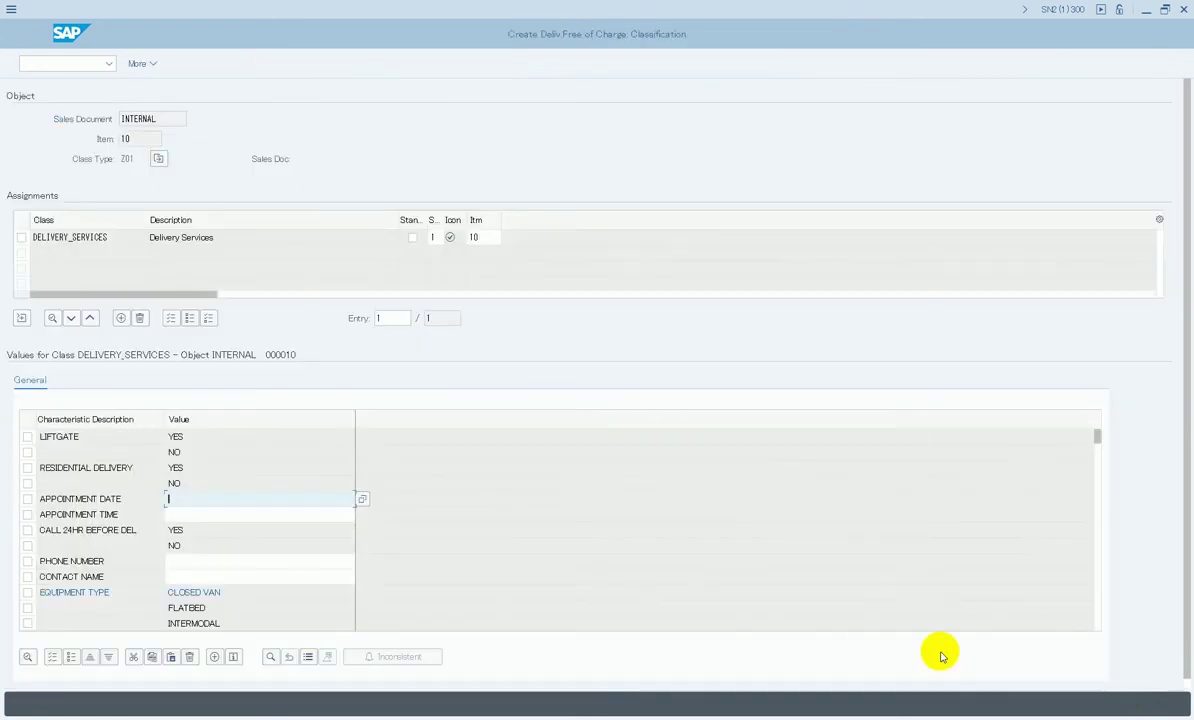
pyautogui.click(413, 237)
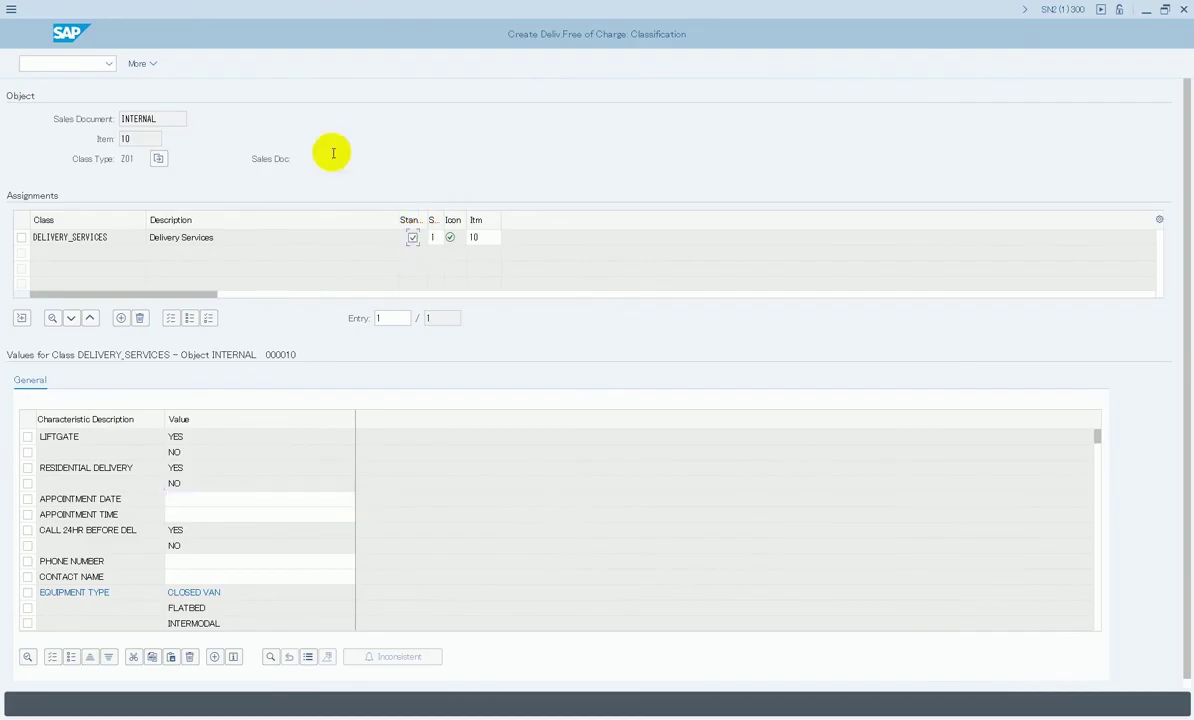
pyautogui.rightClick(364, 67)
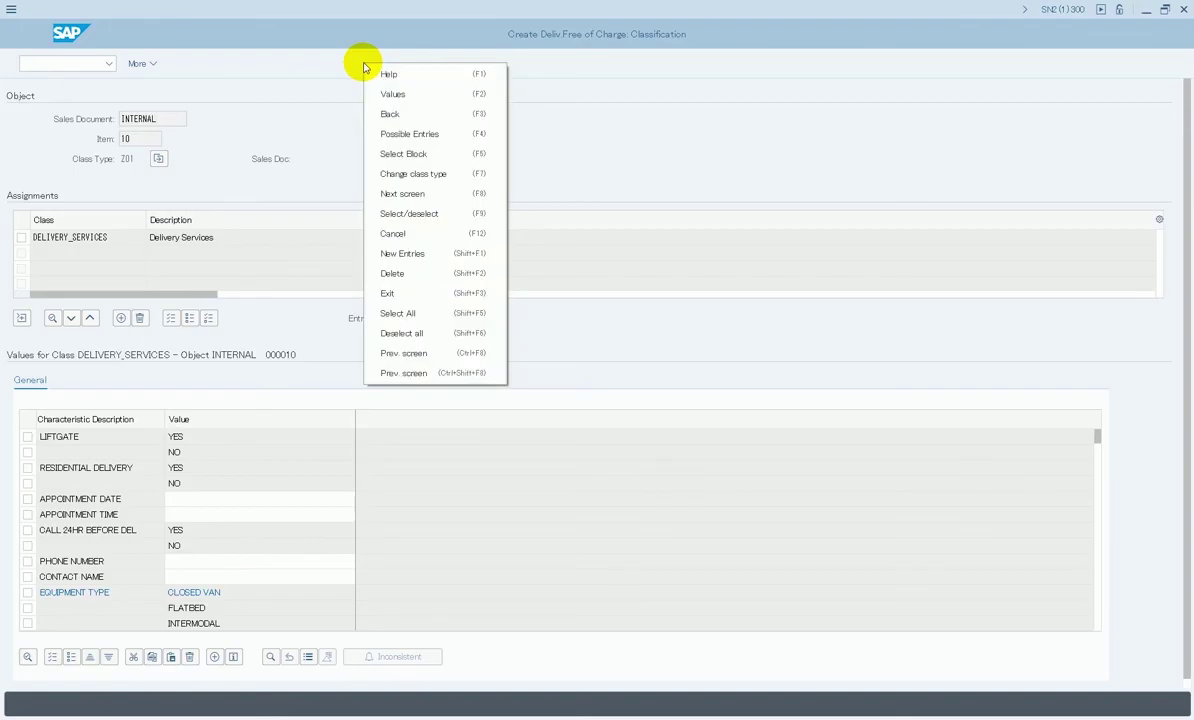
pyautogui.click(404, 194)
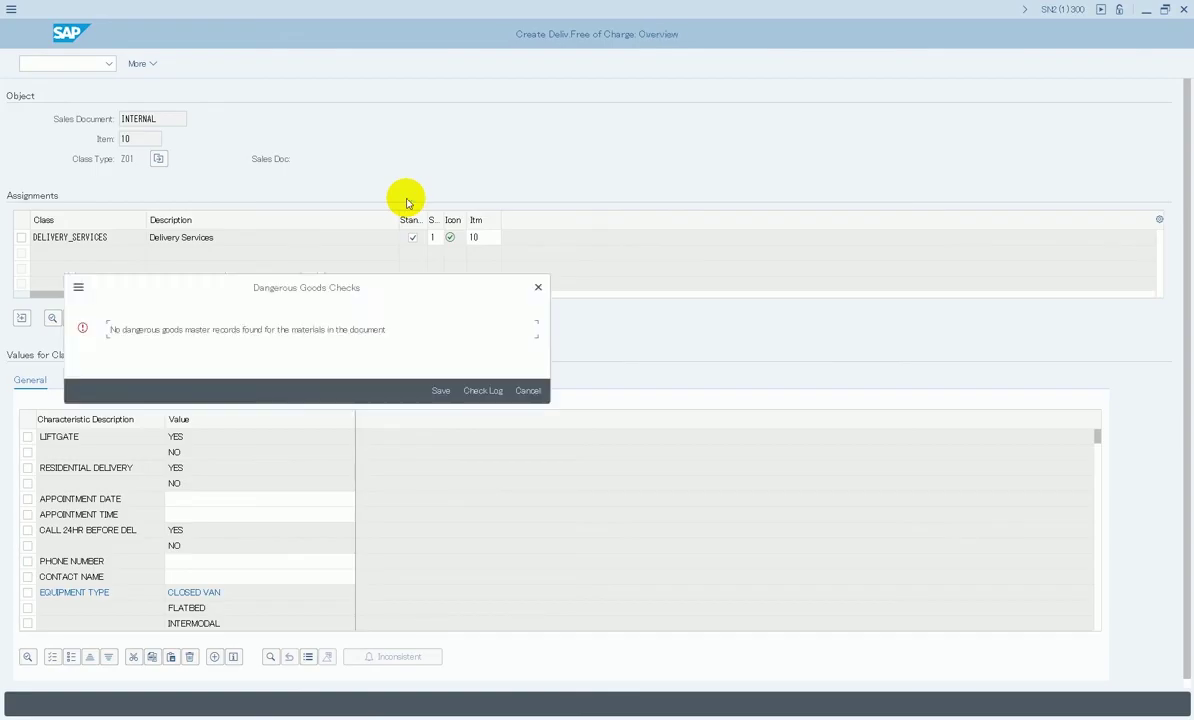
# Step: Continue saving past the dangerous goods check and accept the proposed sales group allocation
pyautogui.click(440, 392)
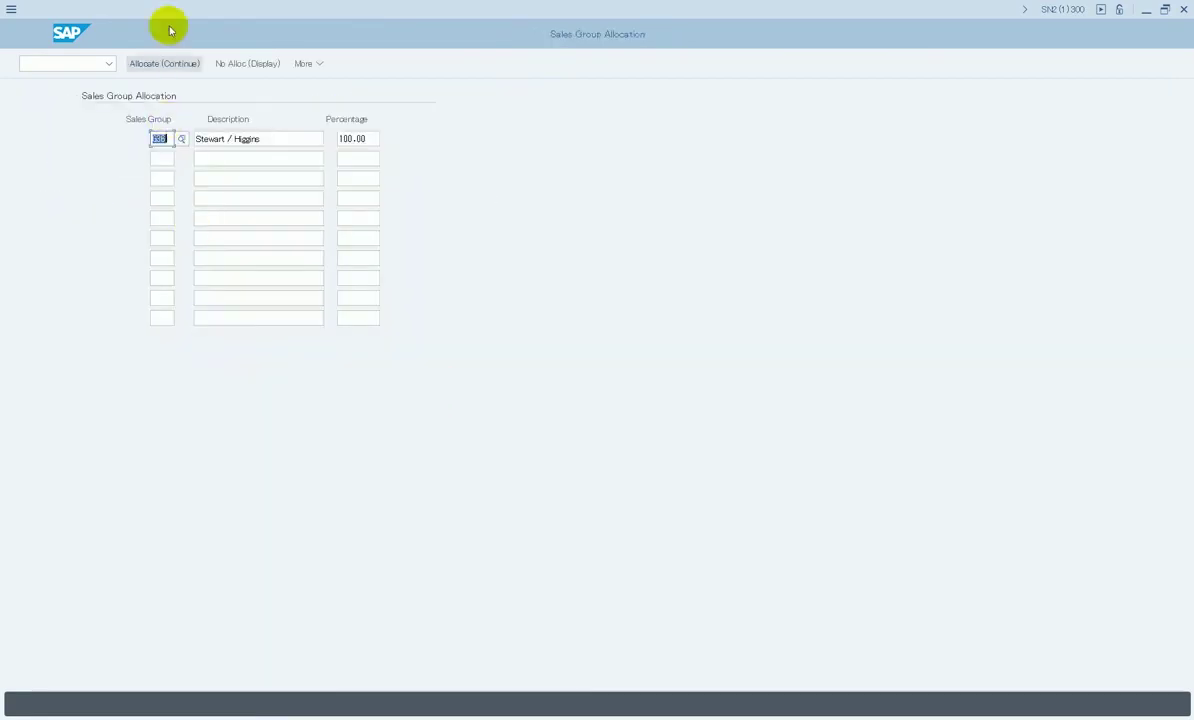
pyautogui.click(166, 64)
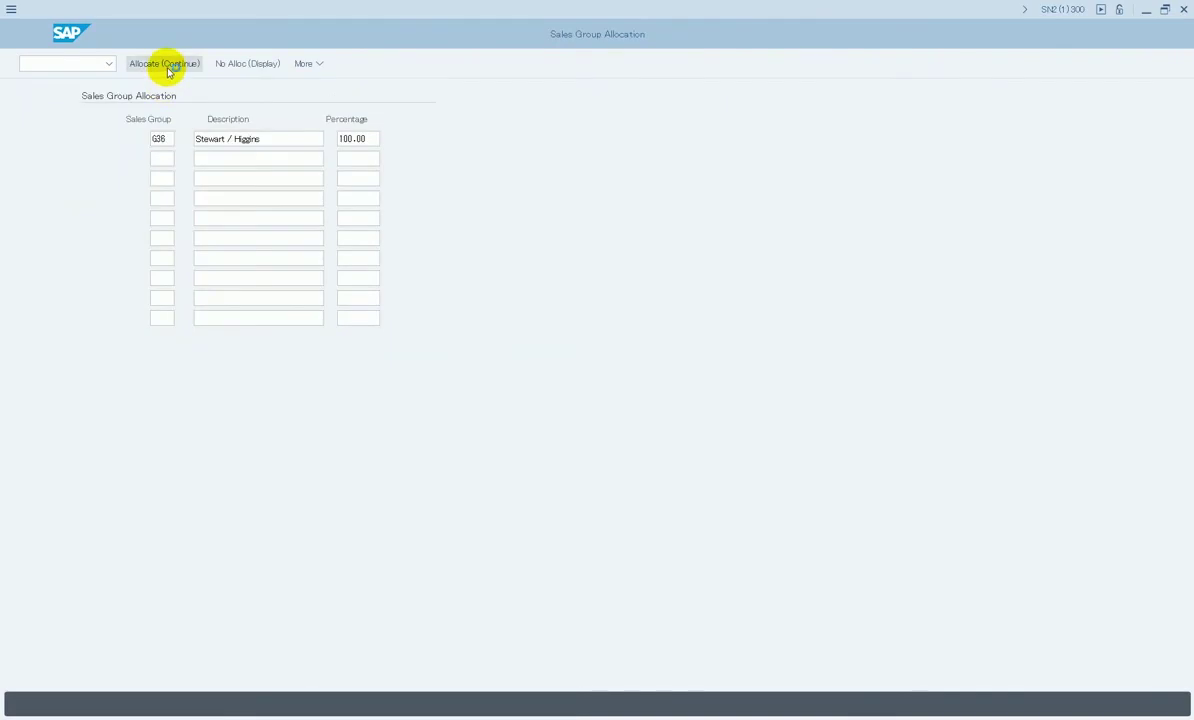